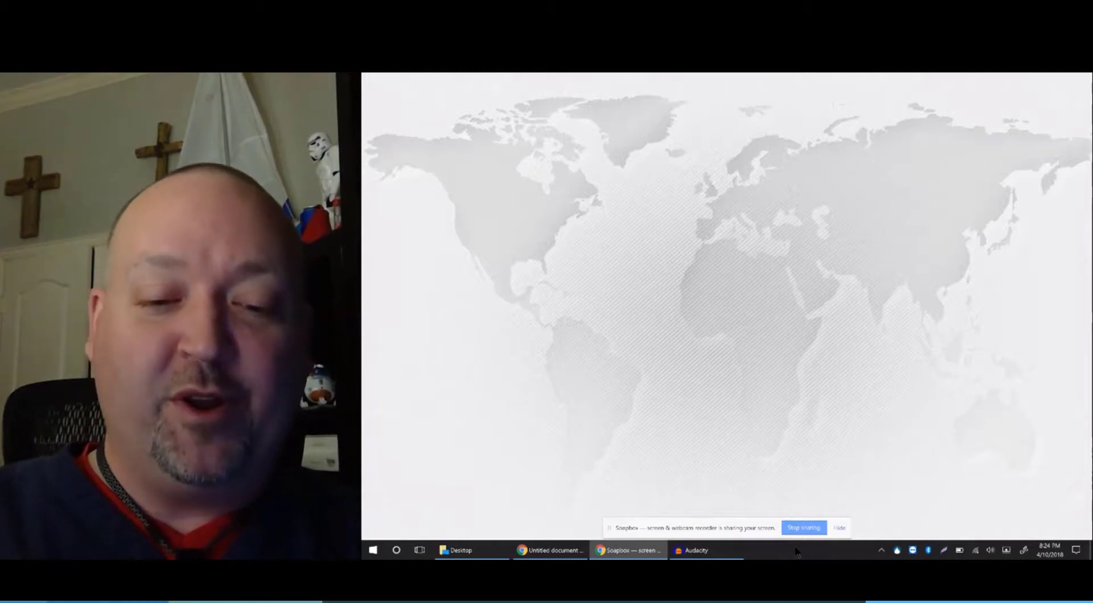
Place the blank untitled Google Docs document and the empty Audacity project side by side on the screen
click(706, 550)
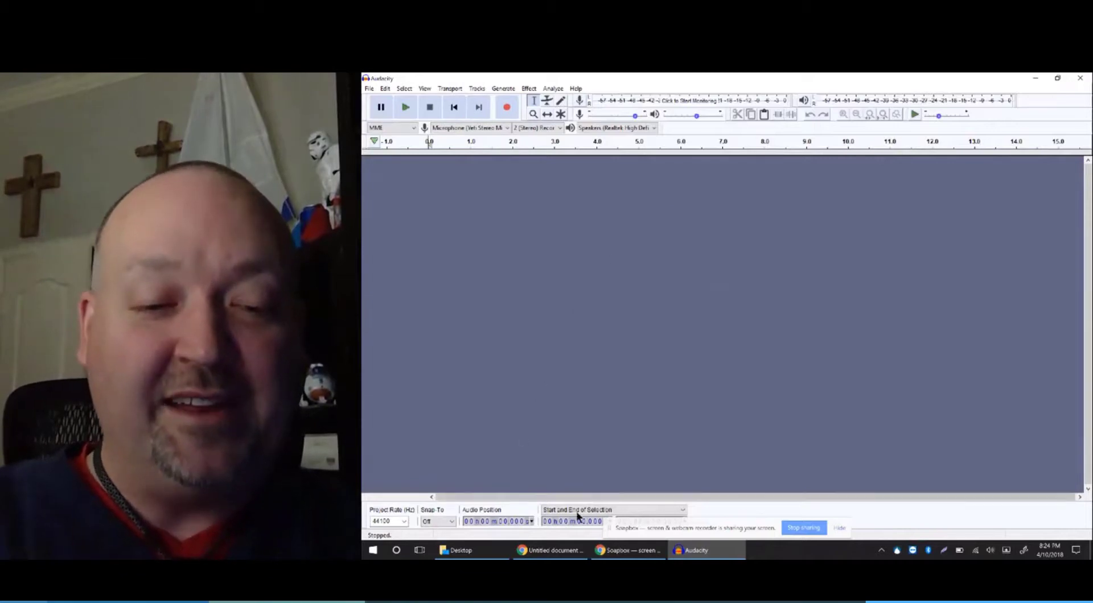
click(630, 553)
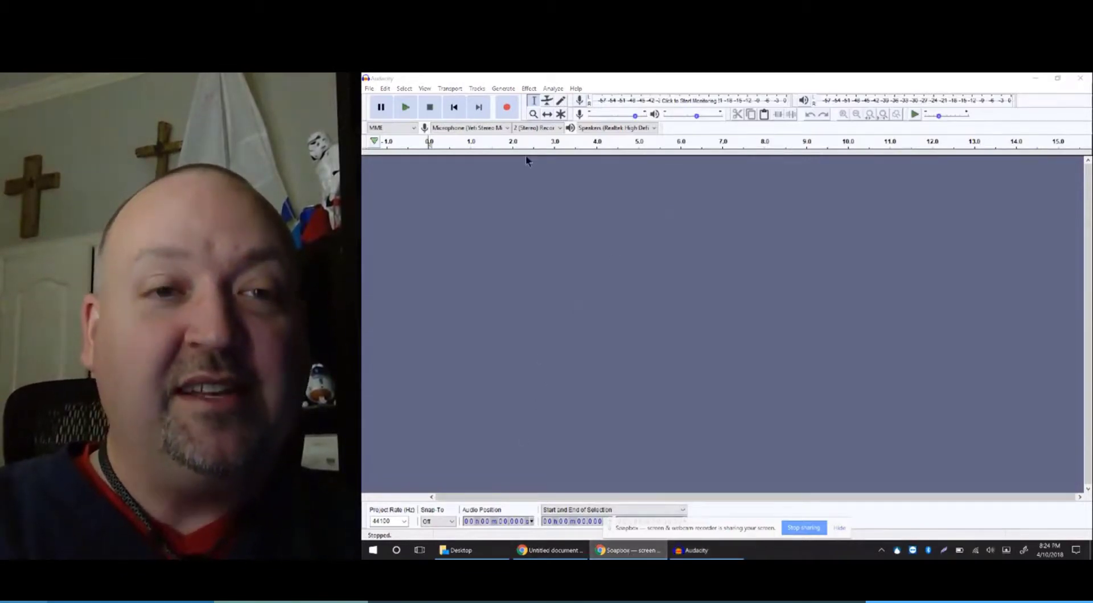
click(551, 547)
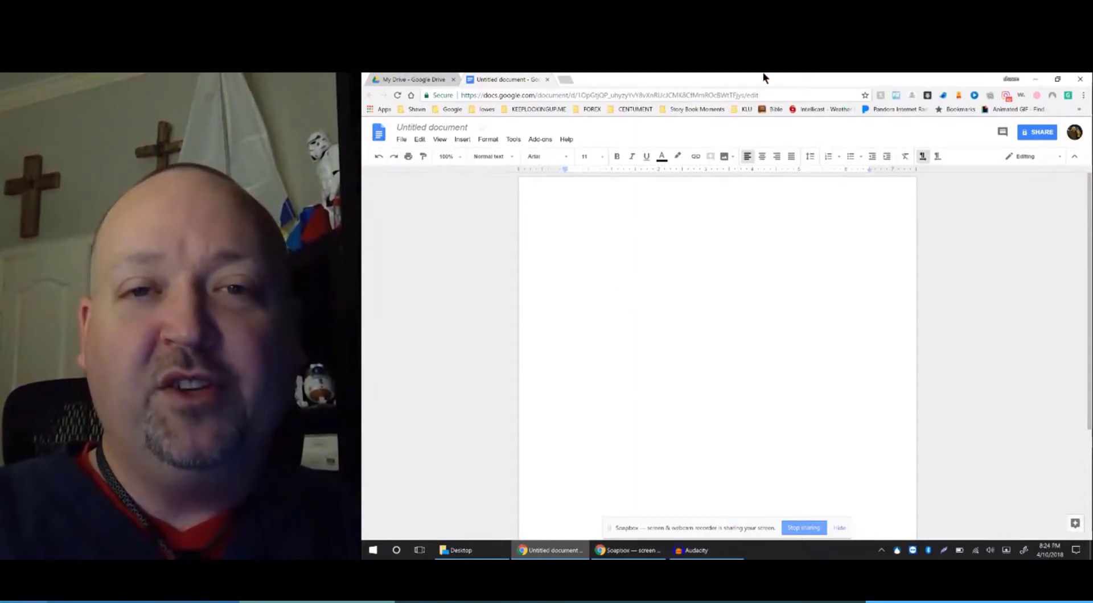
key(super+Left)
click(838, 184)
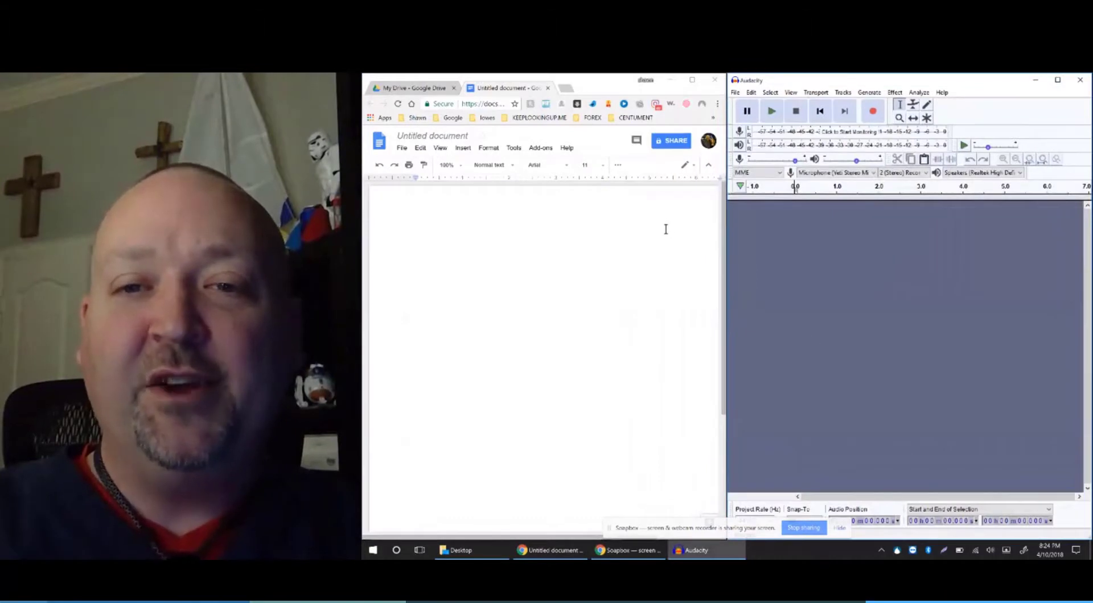
Check that the Yeti Stereo Microphone is selected as Audacity's recording device
click(873, 173)
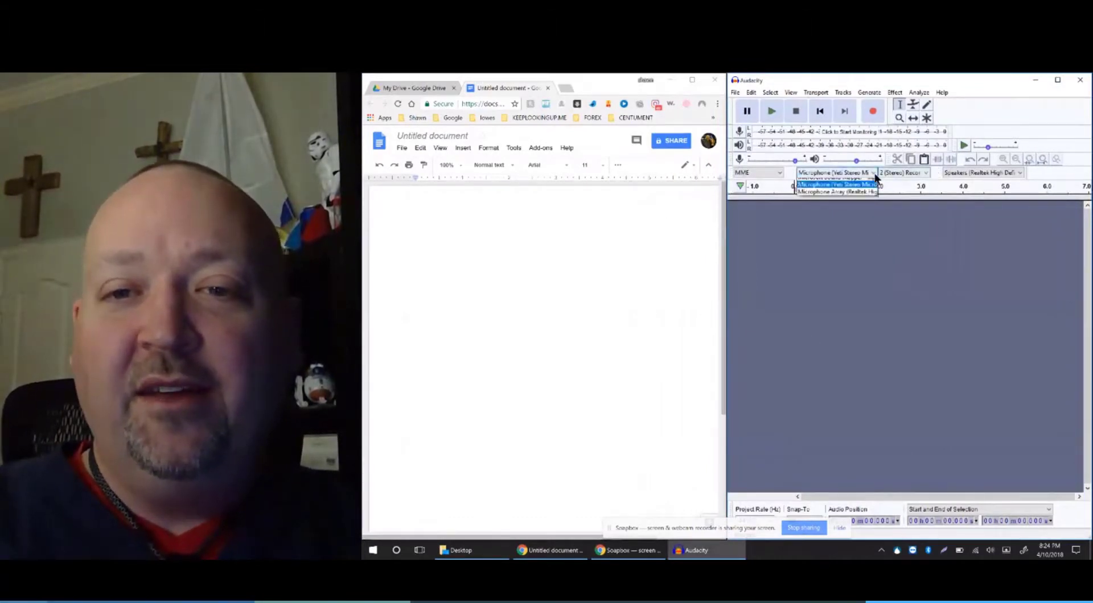
click(874, 174)
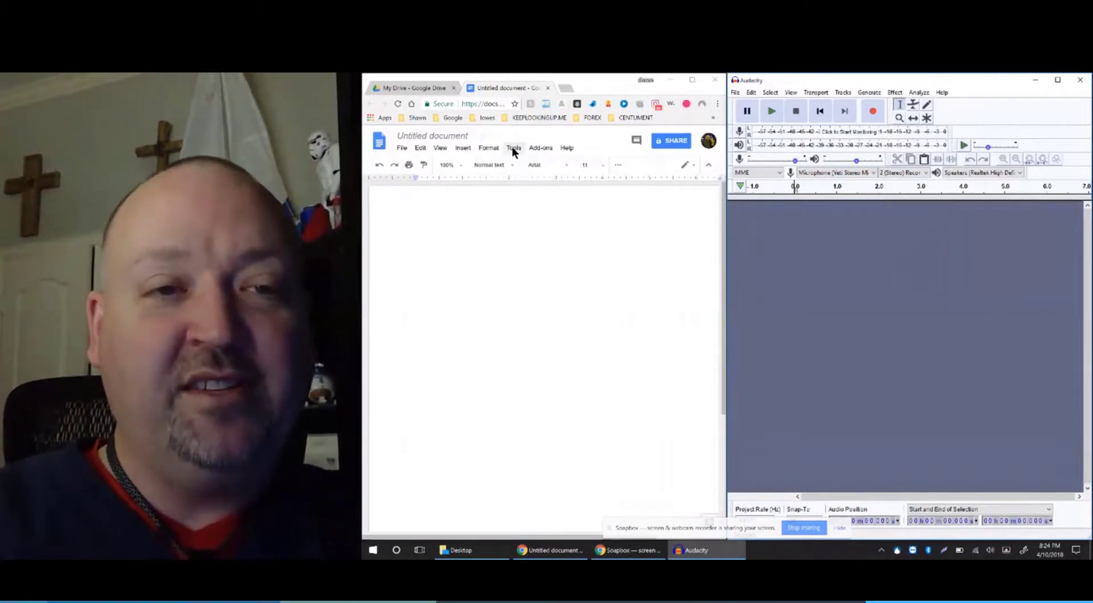
Start an Audacity recording together with voice typing in the document, allowing microphone access, and dictate a paragraph about recording podcast audio and blog text
click(513, 148)
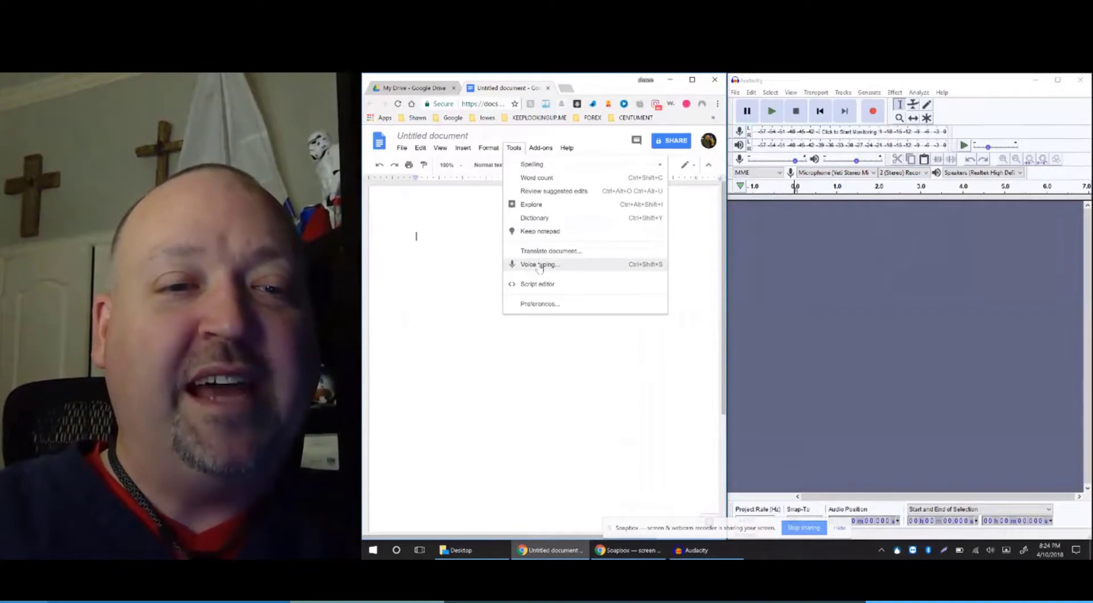
click(539, 265)
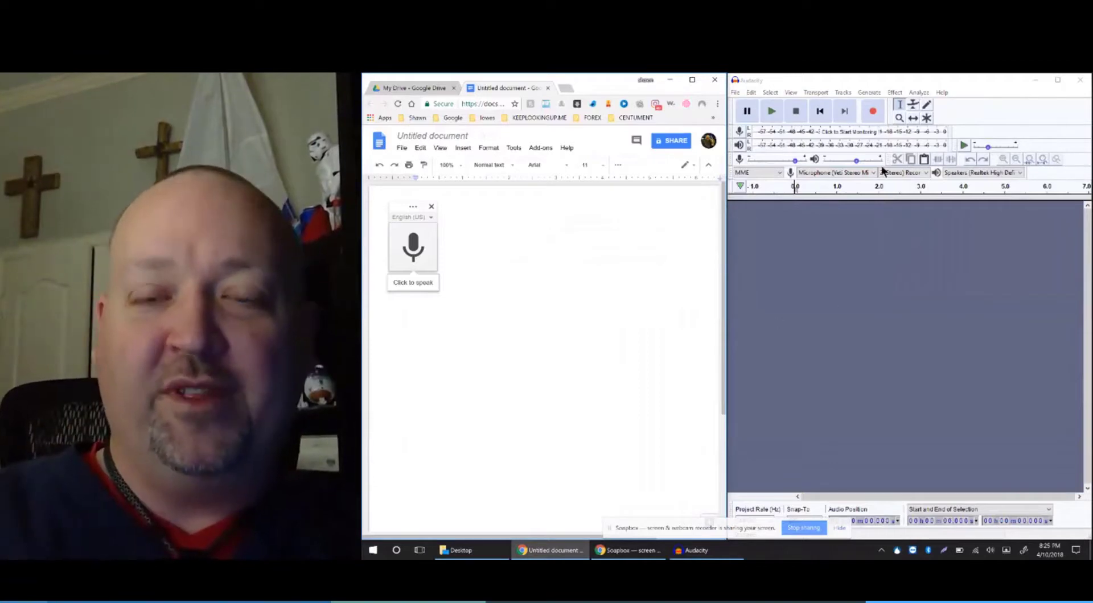
click(874, 80)
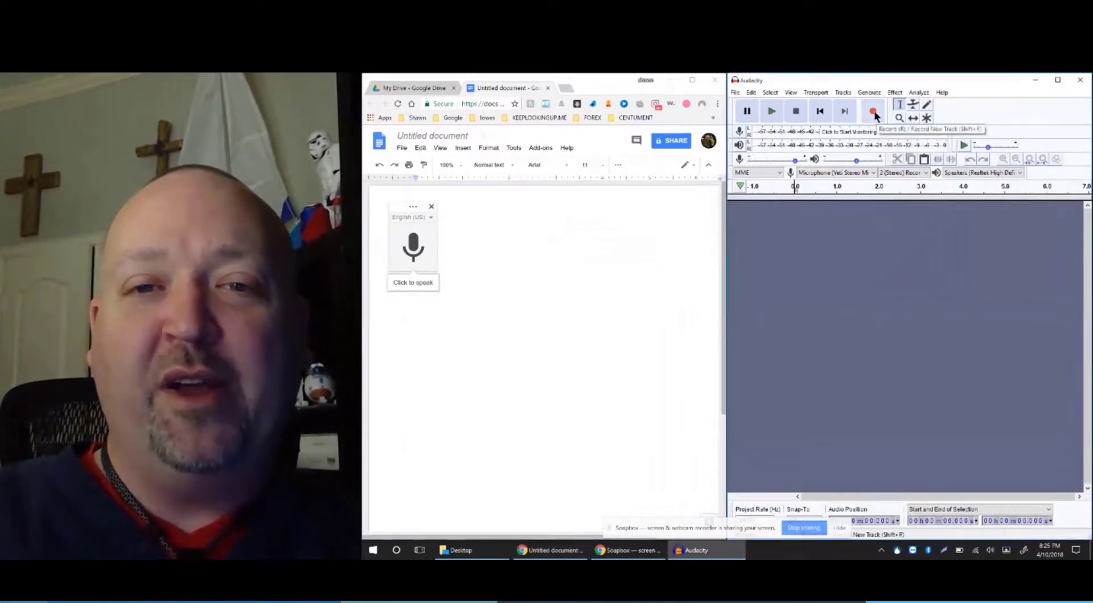
click(874, 111)
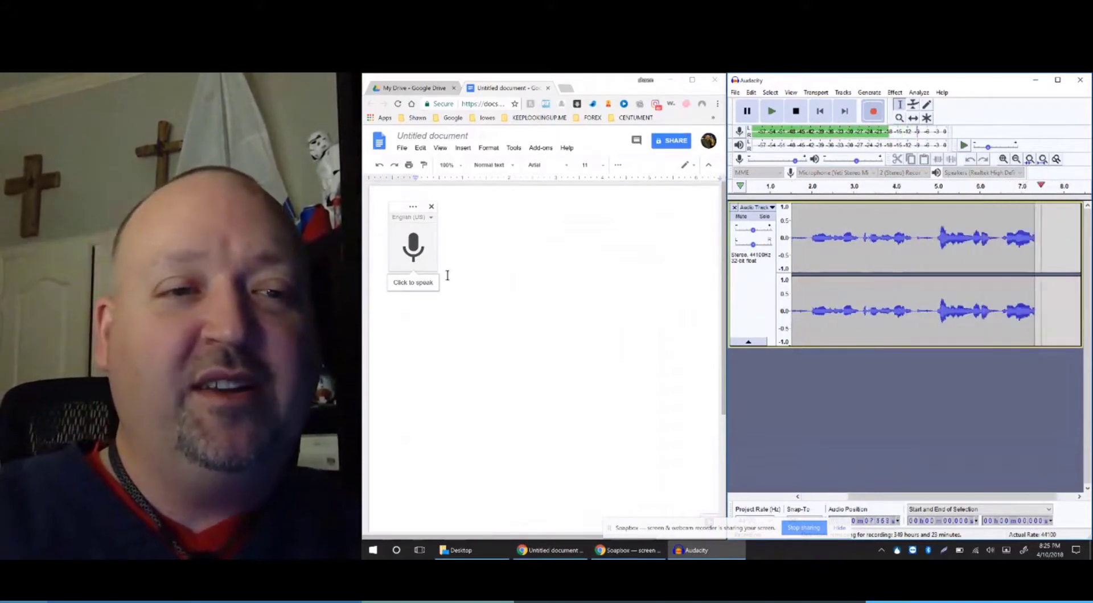
click(417, 254)
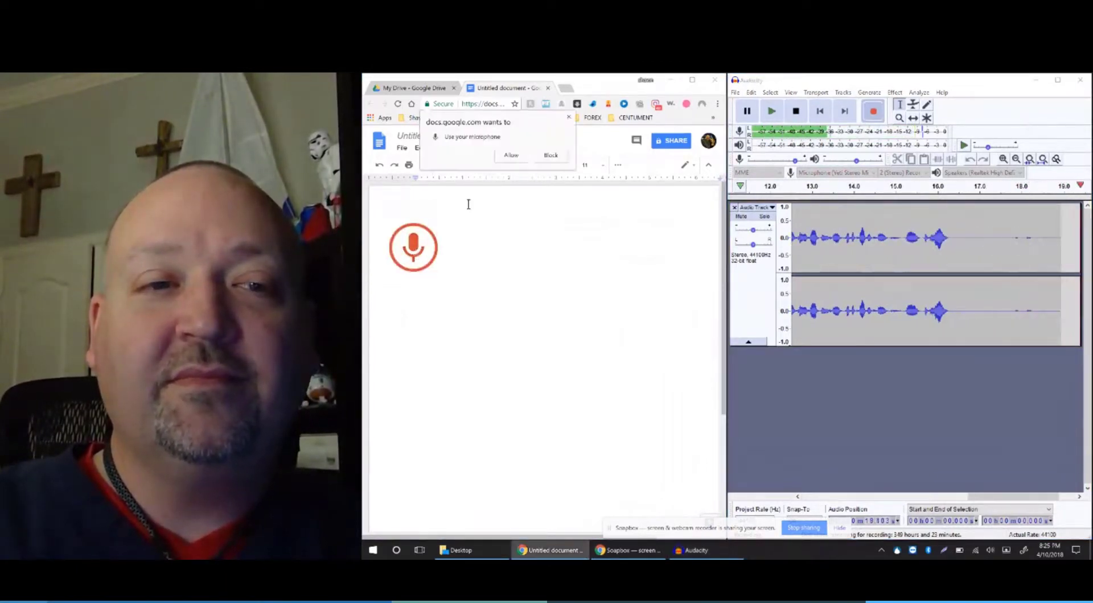
click(511, 155)
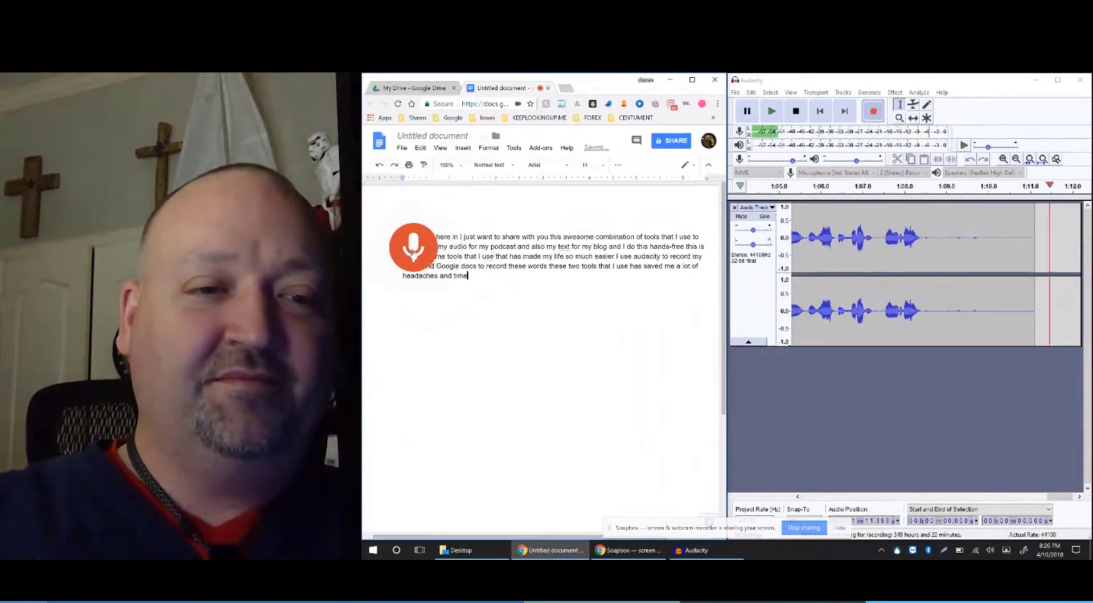
End and close voice typing in the document, and stop the Audacity recording
click(411, 250)
click(431, 206)
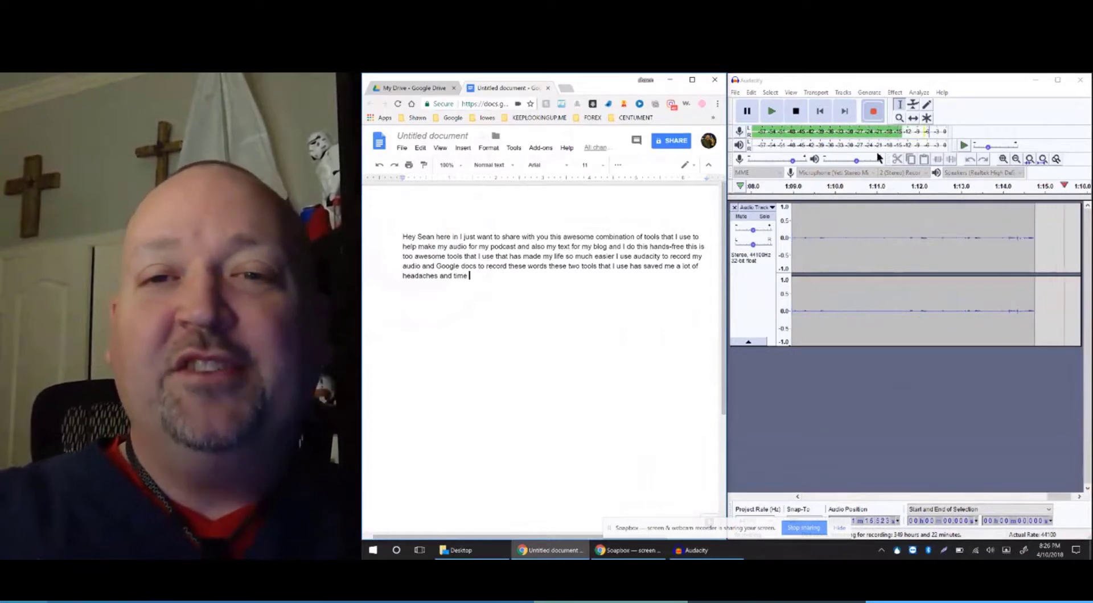
click(796, 112)
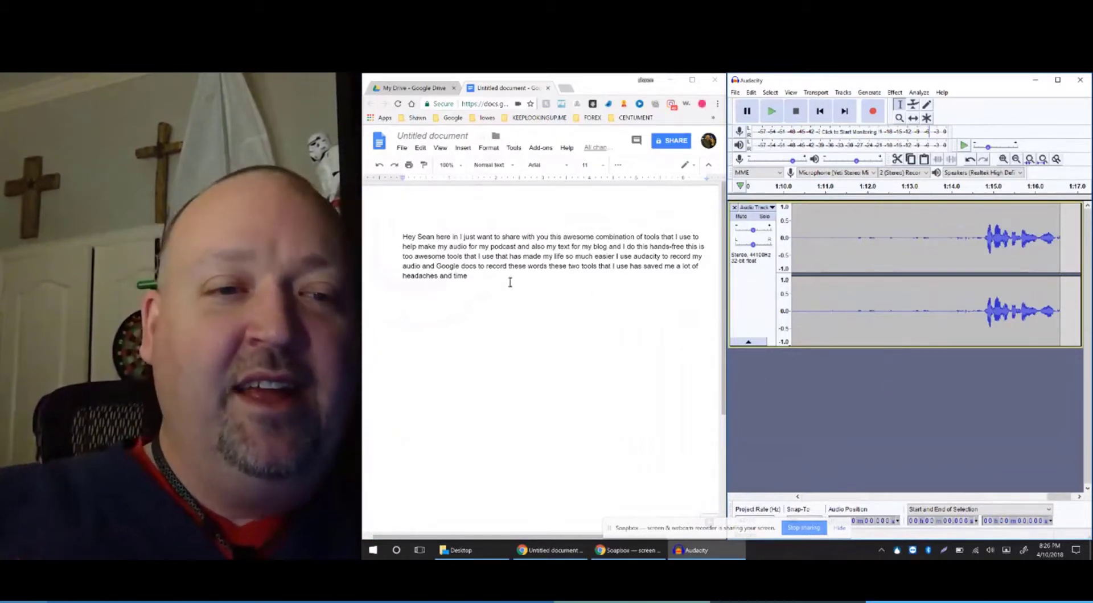
Correct the misspelled first name after "Hey" at the start of the dictated text
double_click(423, 236)
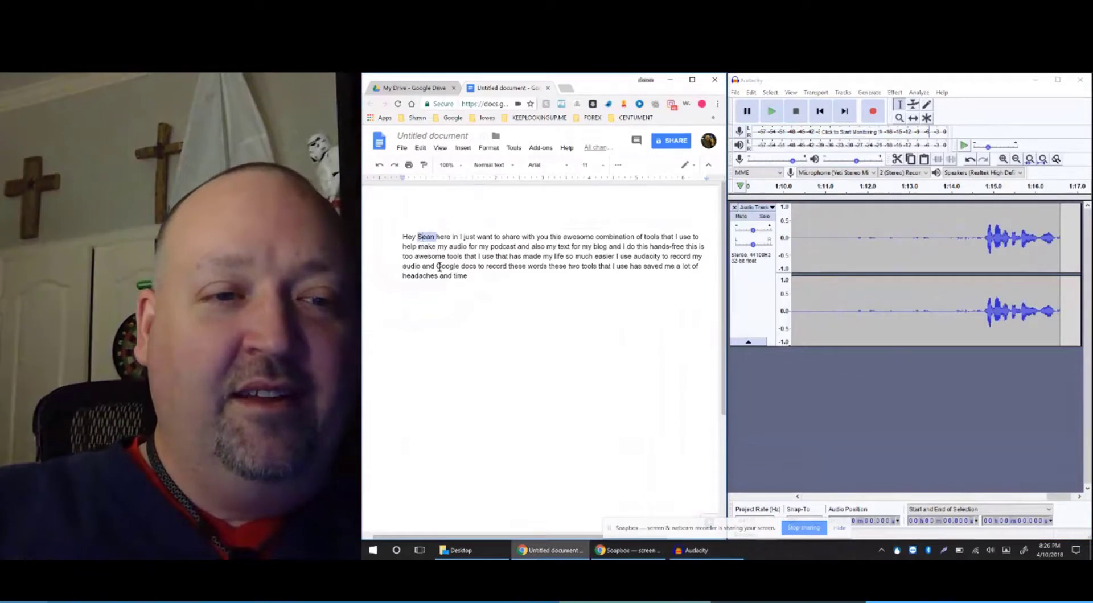
text(Shawn)
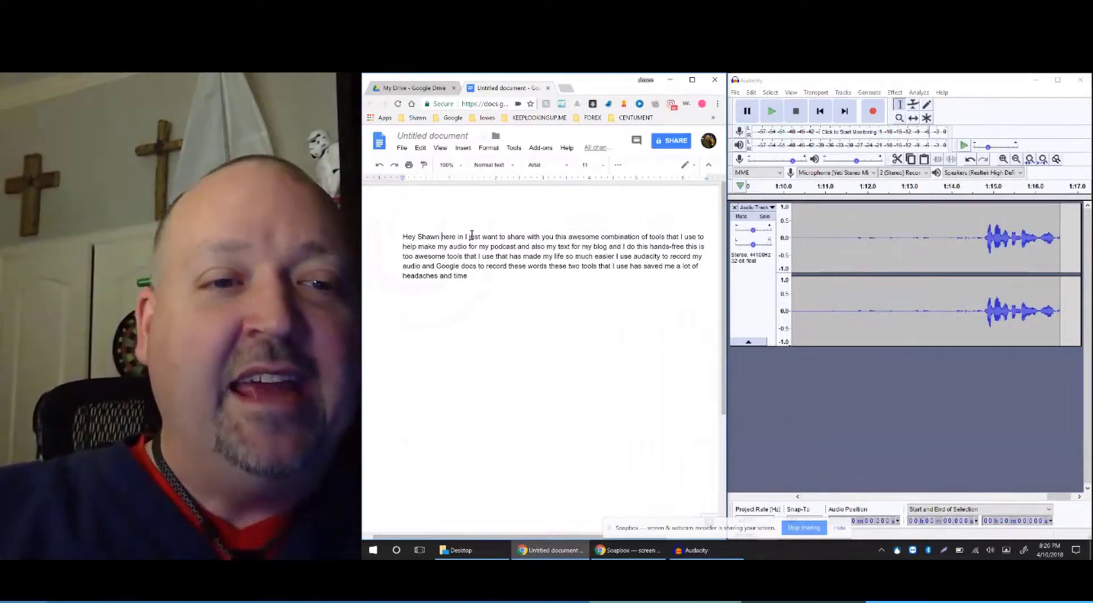
click(442, 237)
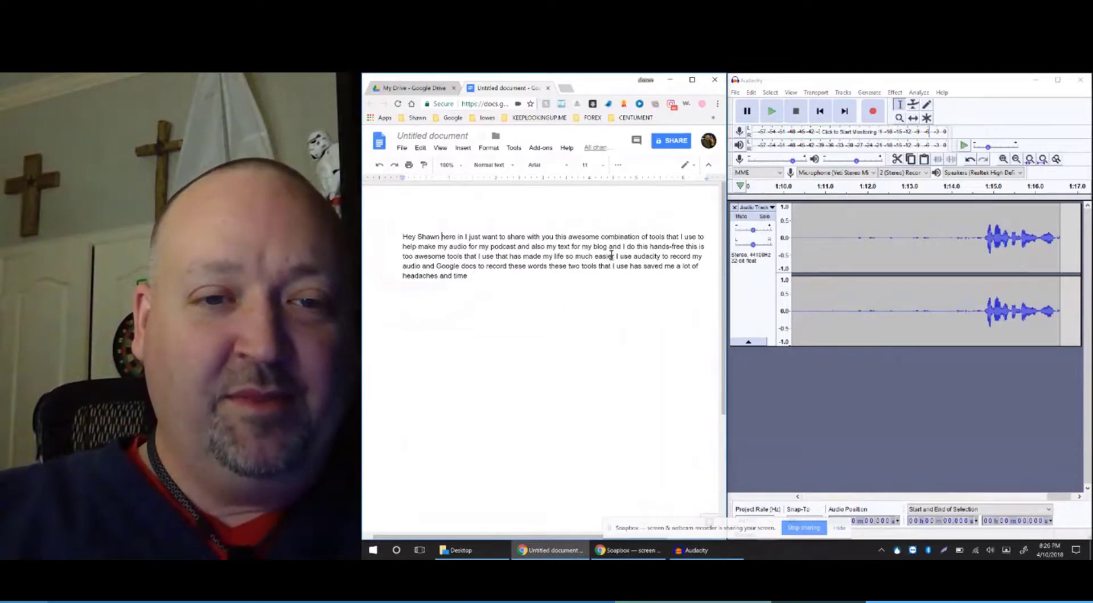
Add "!!" after "easier", split the following text into a separate paragraph, and begin a new sentence with "This" after "hands-free"
text(!!)
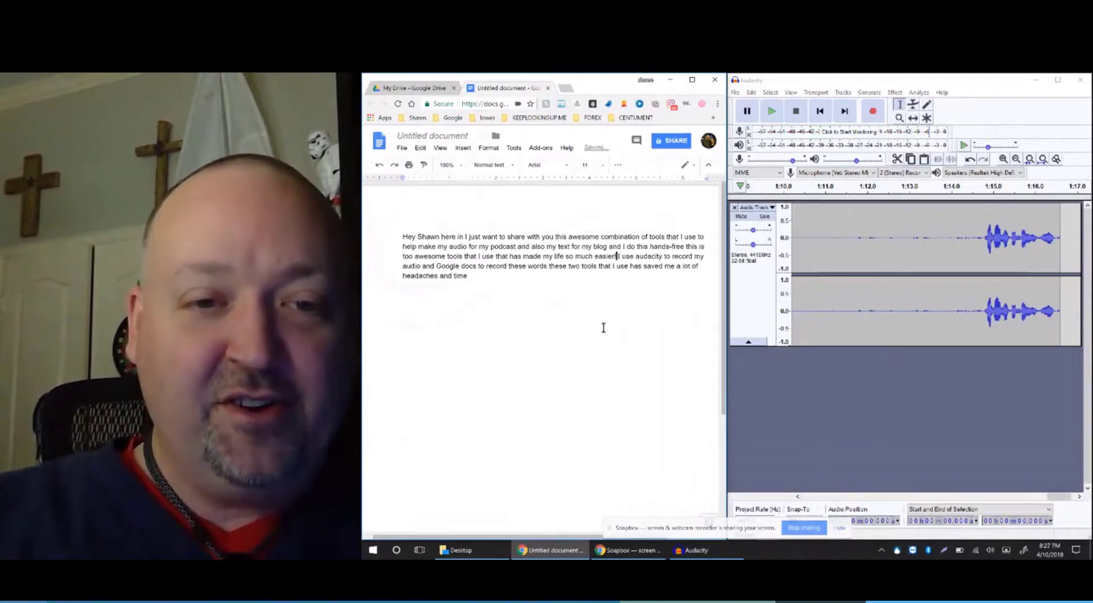
key(Return)
key(Return)
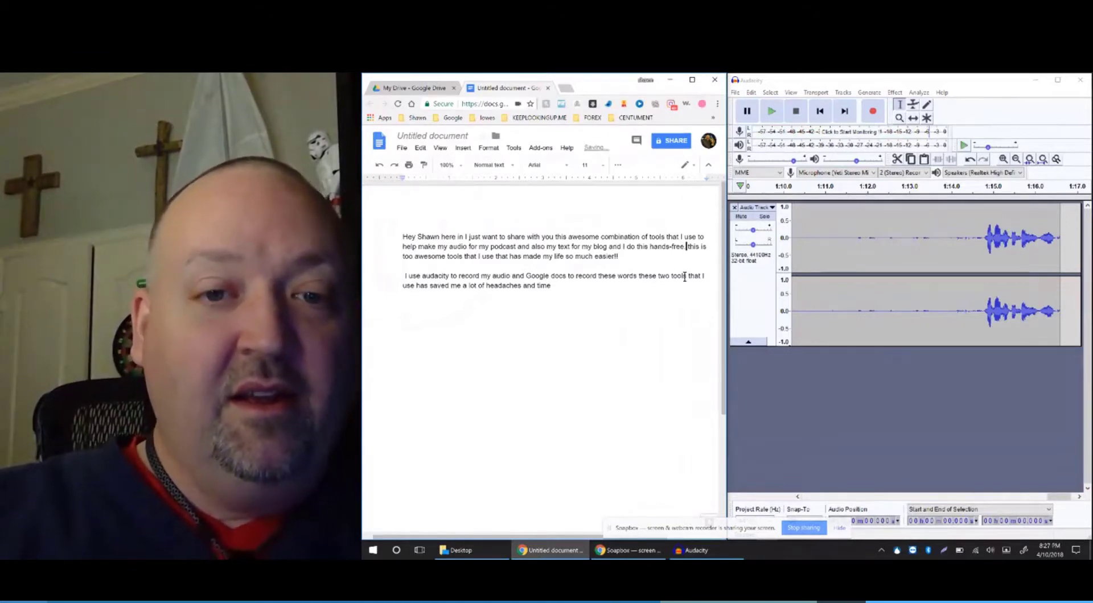
text(T)
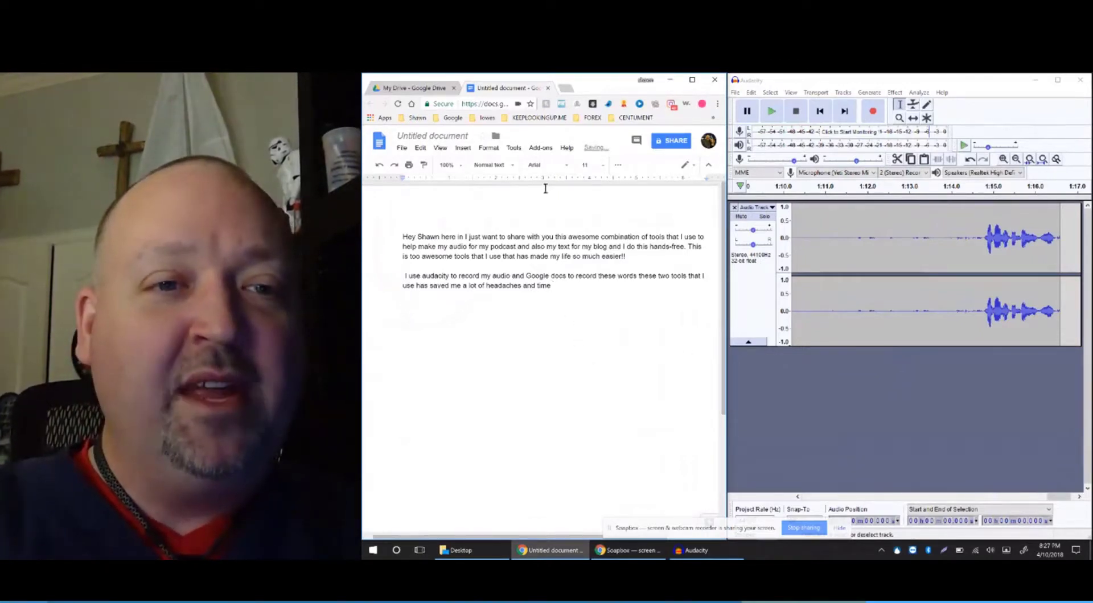
Restart voice typing in a new paragraph below the text and resume recording in Audacity
click(512, 148)
click(542, 264)
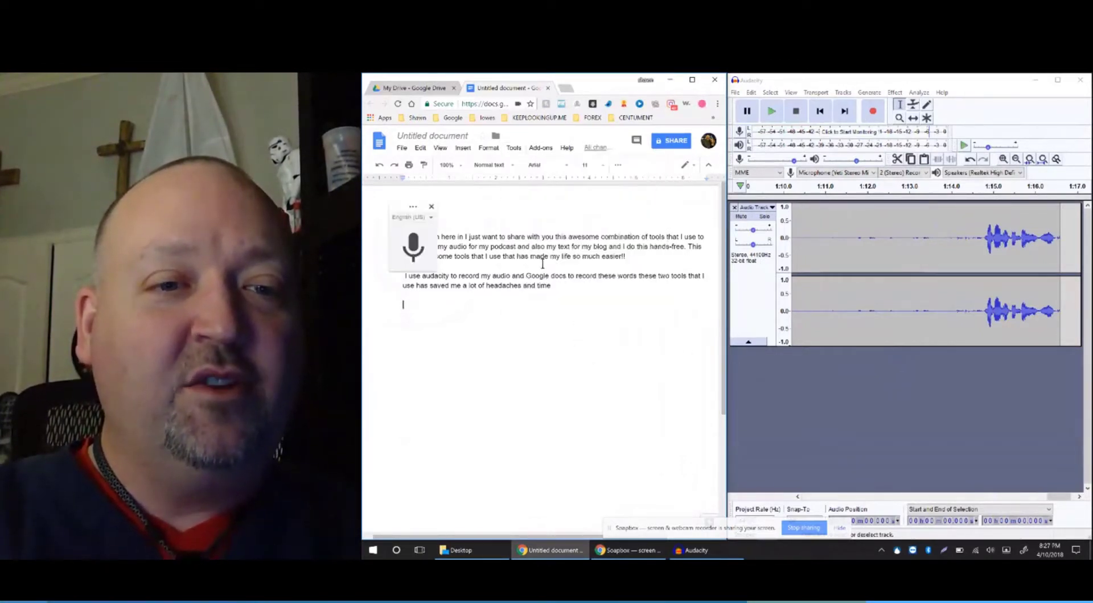
click(424, 256)
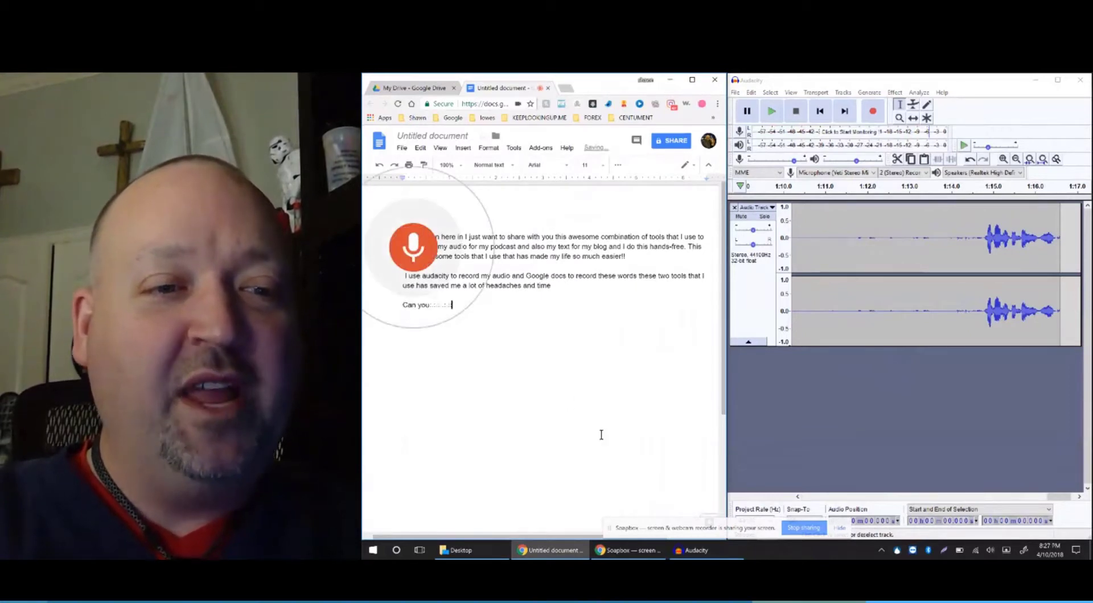
click(874, 112)
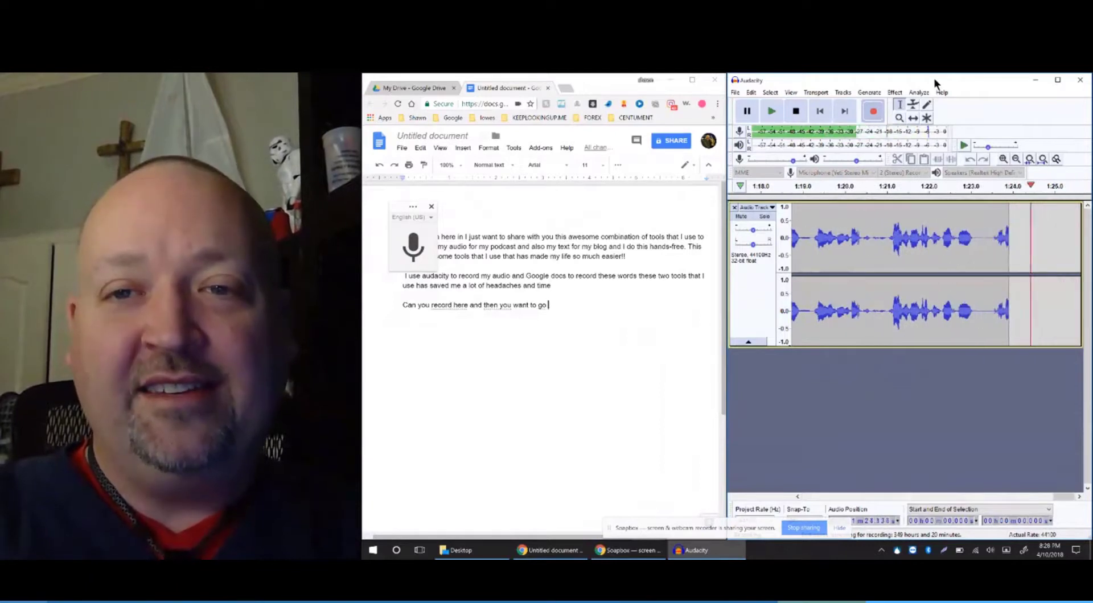
Resume dictation after "want to go", dictate the closing remarks through "we'll see you later", and stop sharing the screen
click(544, 311)
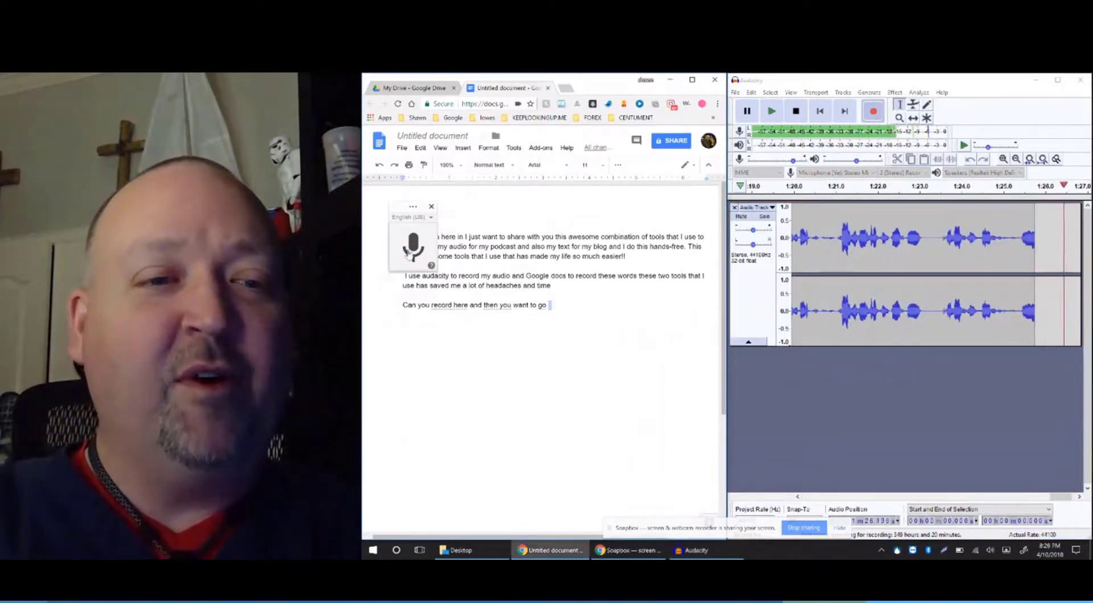
click(429, 263)
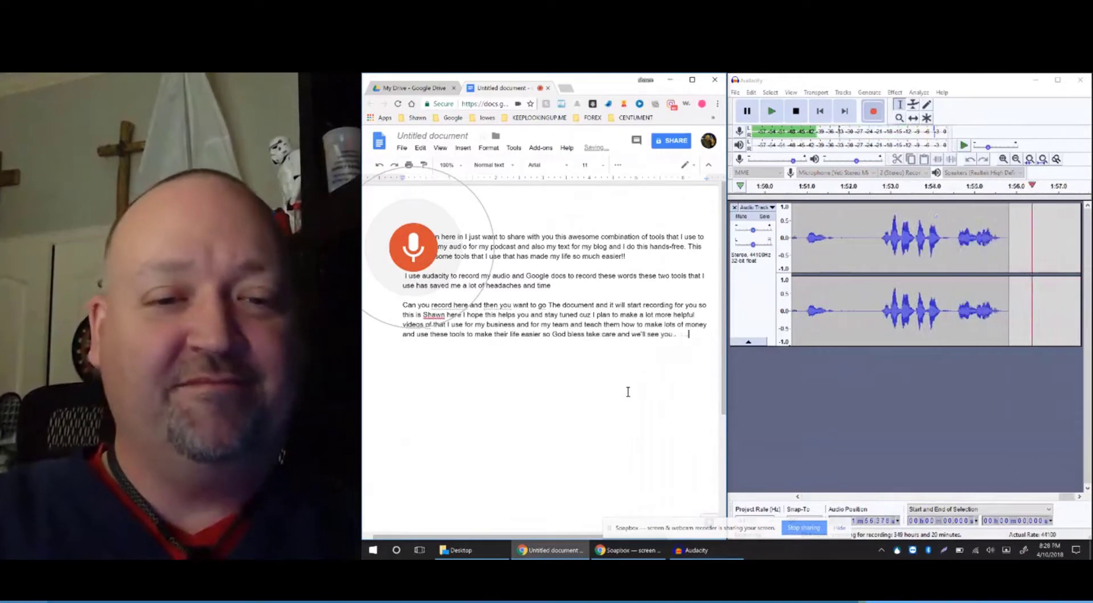
click(803, 533)
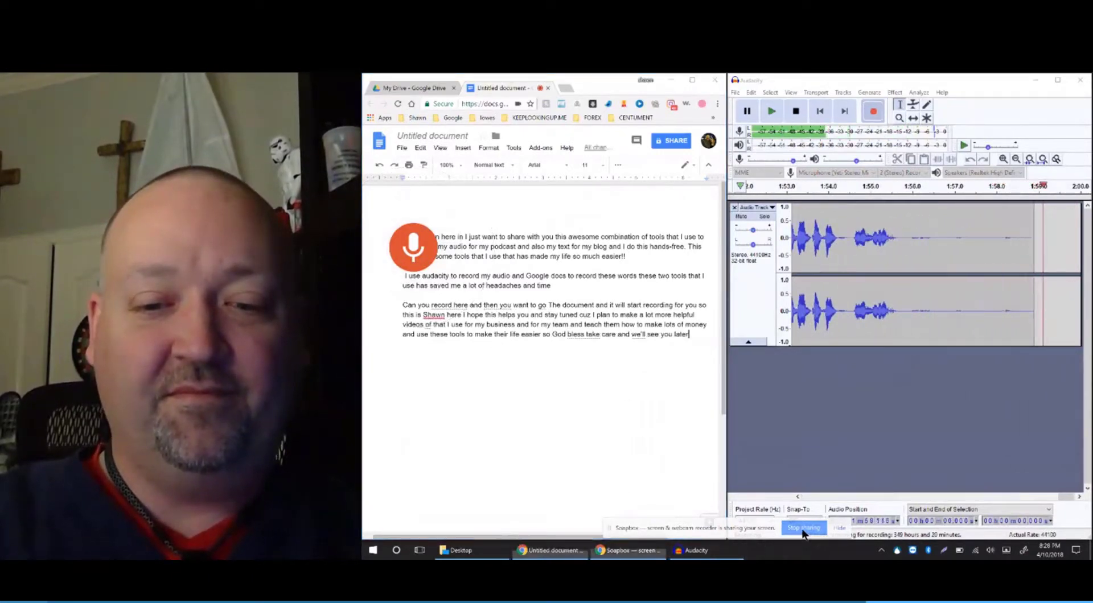